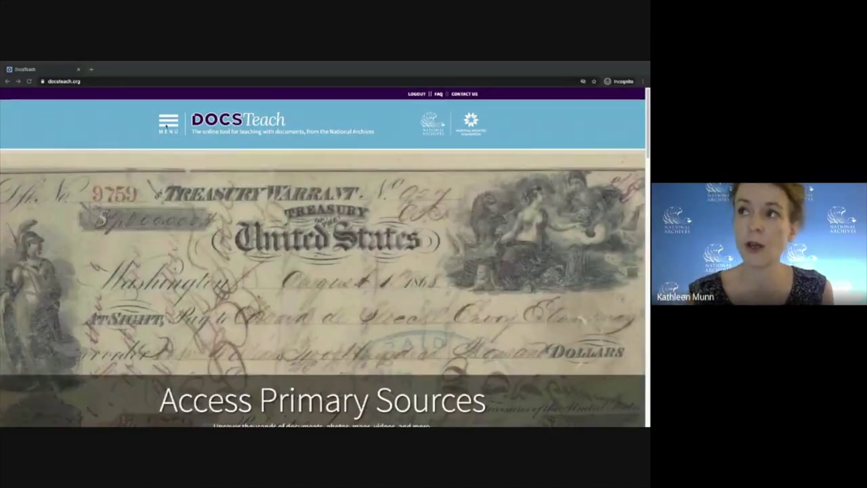
Open the DocsTeach site menu and expand Resources to list its guides.
click(170, 126)
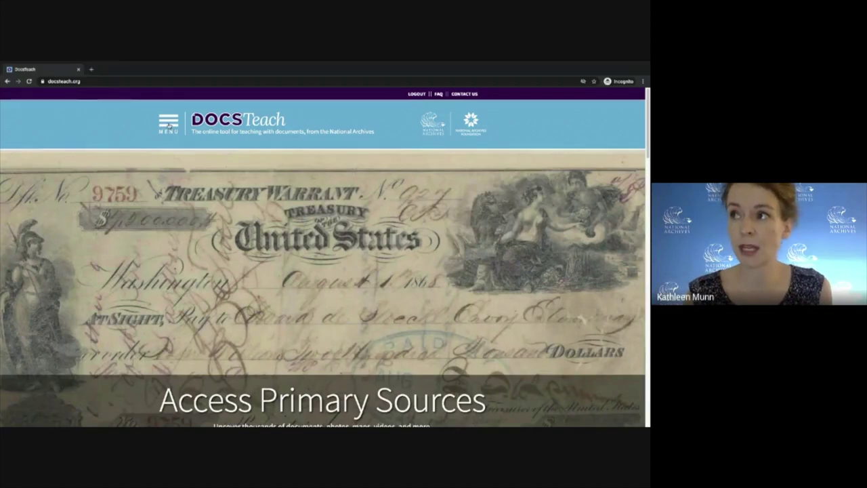
click(24, 234)
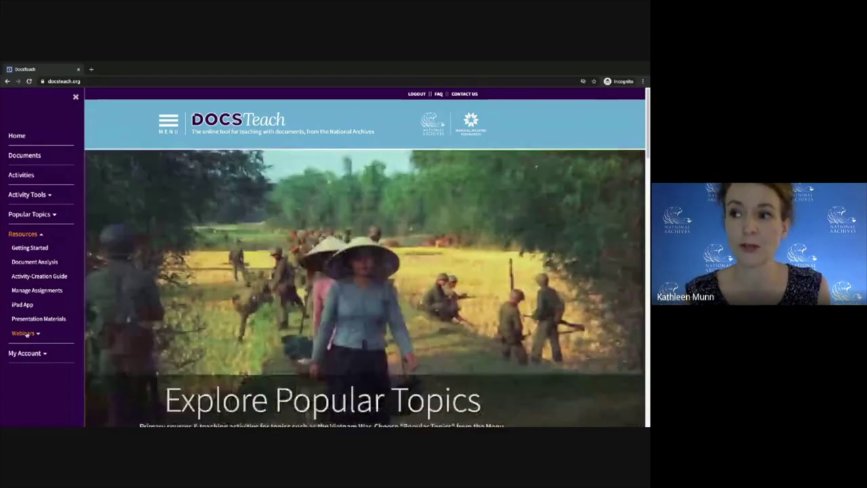
Expand Webinars under Resources, then close and reopen the navigation menu.
click(24, 334)
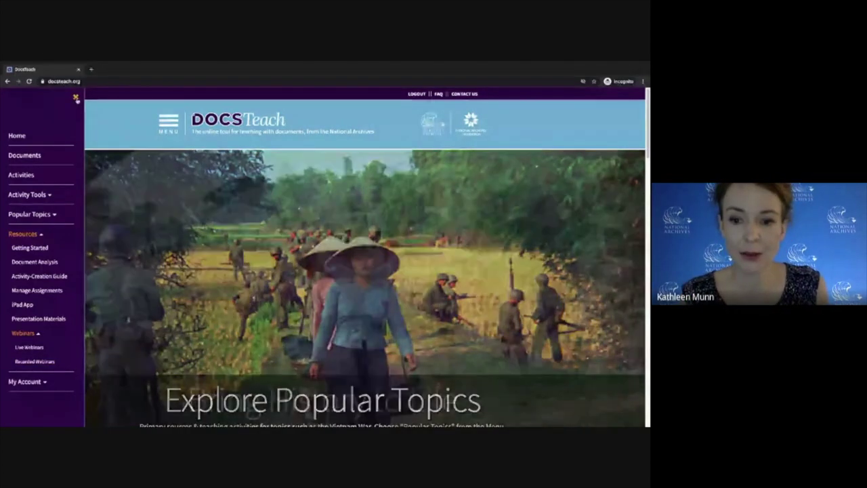
click(76, 98)
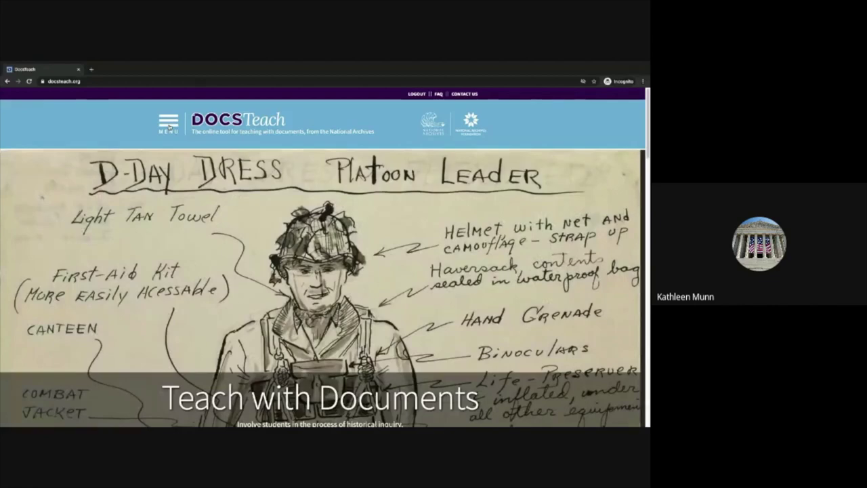
click(168, 120)
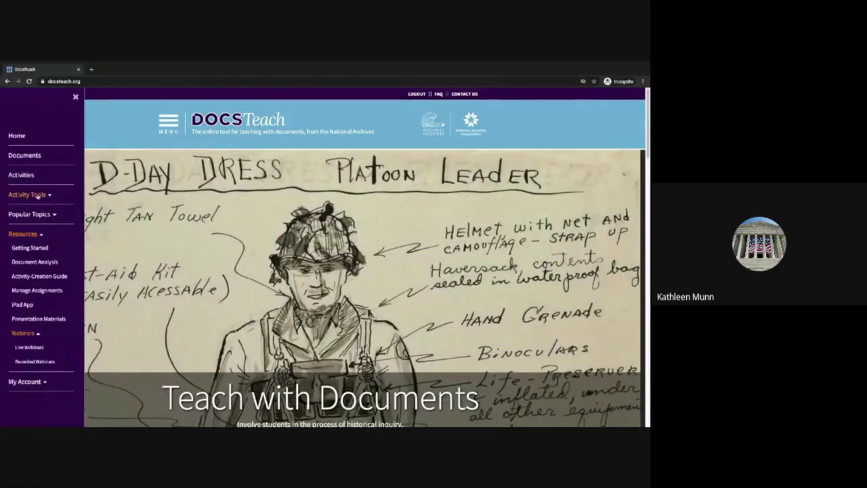
Go to the Activity Tools page and scroll through its list of activity-creation tools.
click(39, 196)
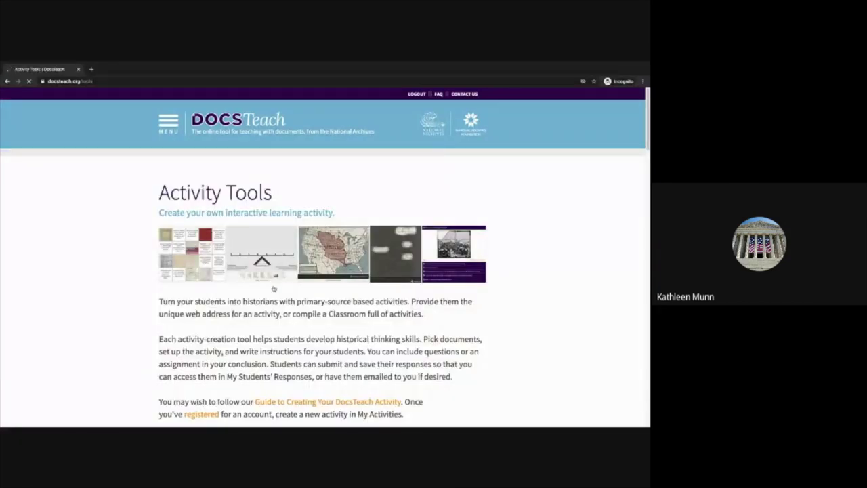
scroll(271, 290, down, 5)
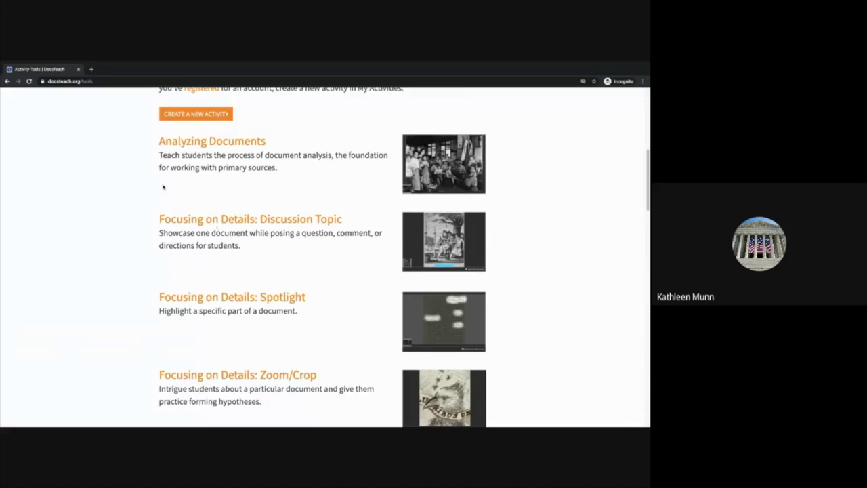
scroll(132, 186, up, 5)
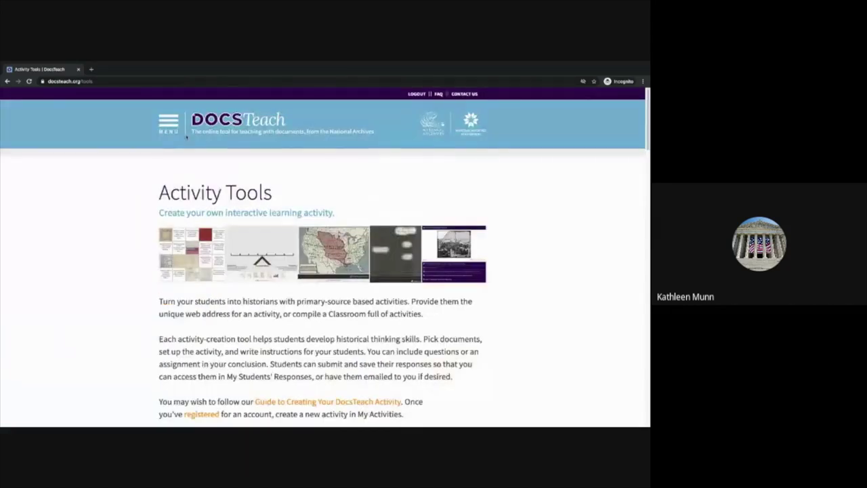
click(174, 129)
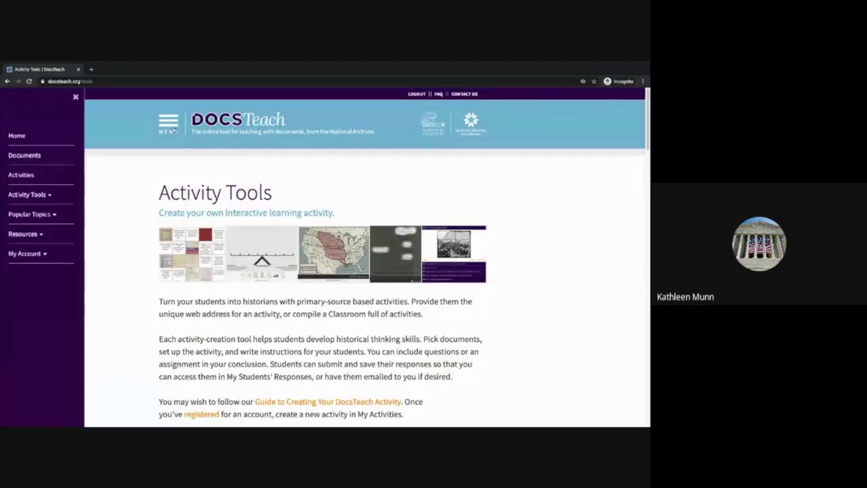
Go to My Account > My Activities and open 'Examining Where Rosa Parks Sat' from the 8.11.20 list.
click(20, 253)
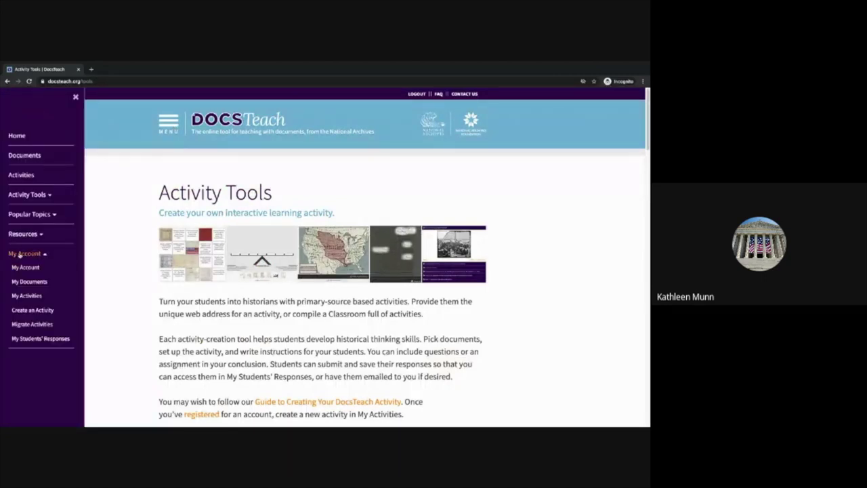
click(27, 296)
scroll(227, 275, down, 5)
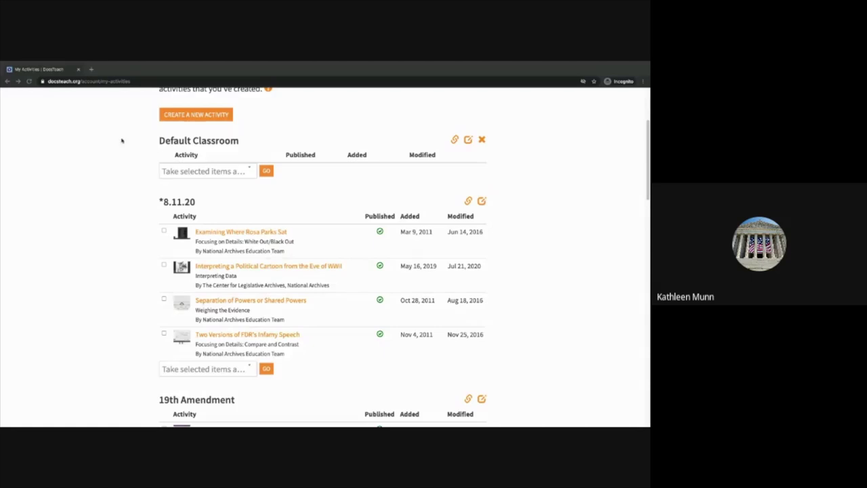
click(265, 232)
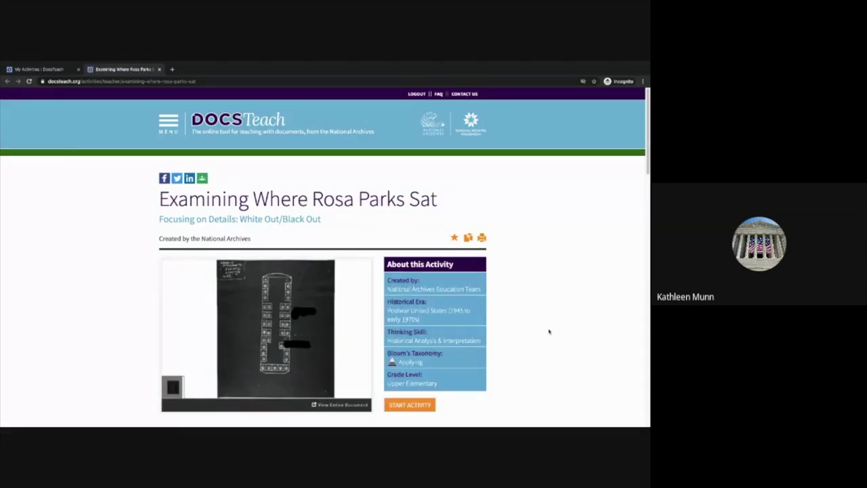
Review the teacher page's description and instructions, then launch the activity's student view.
scroll(547, 332, down, 1)
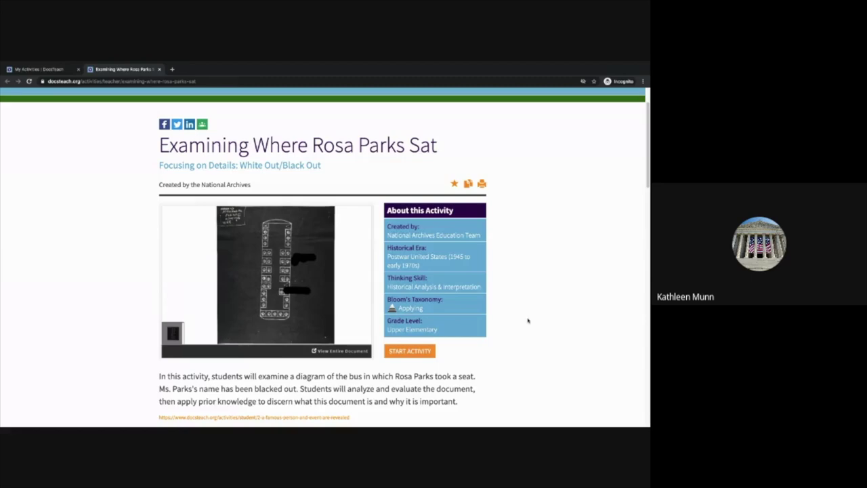
scroll(530, 329, down, 4)
scroll(511, 345, down, 3)
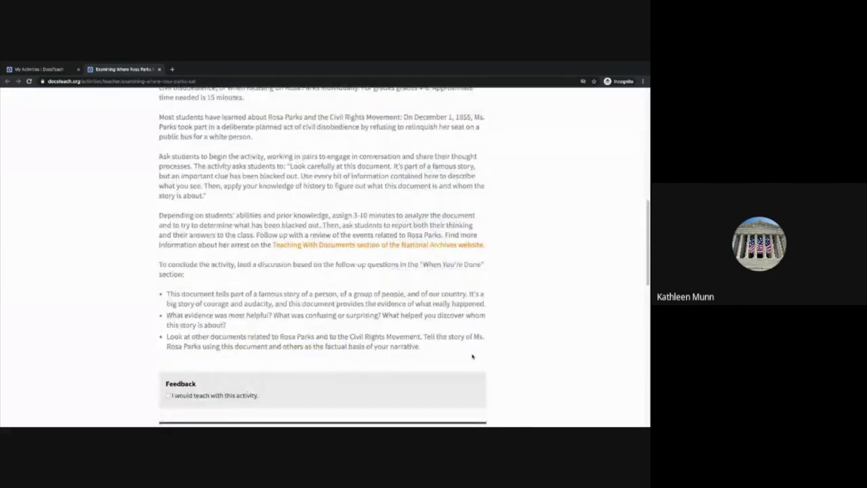
scroll(363, 241, up, 5)
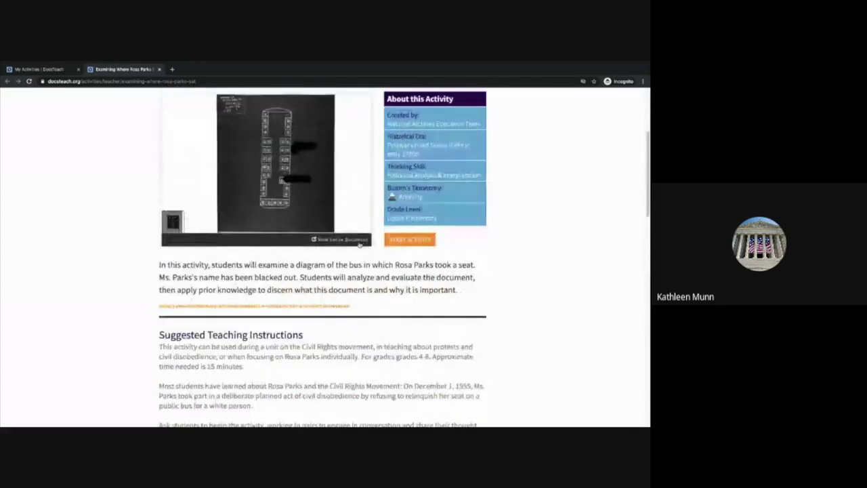
scroll(360, 245, up, 2)
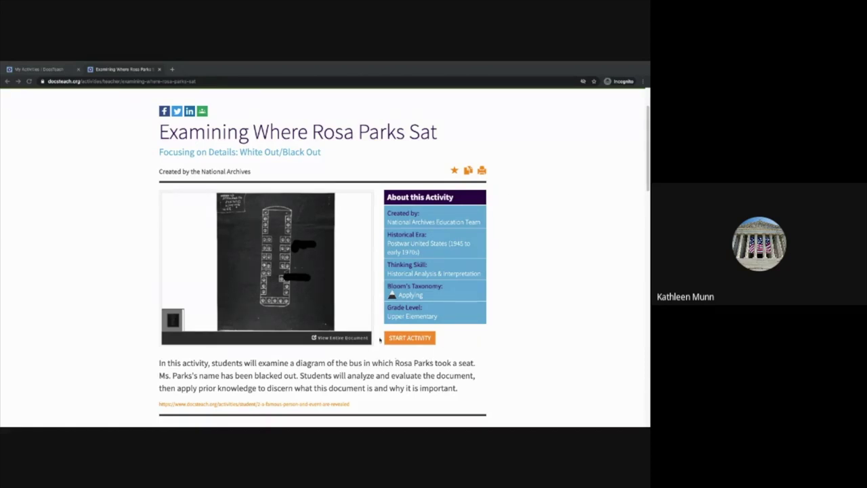
click(417, 339)
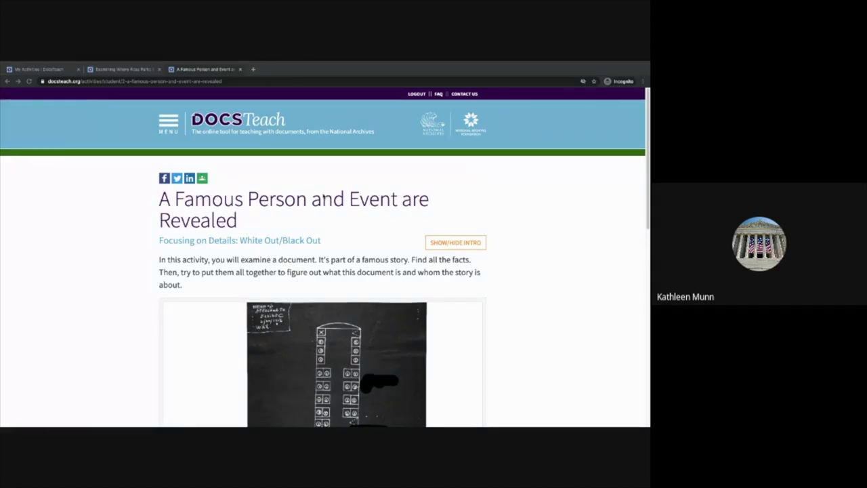
Scroll the student page past the blacked-out bus diagram down to the Discussion prompt.
scroll(550, 295, down, 1)
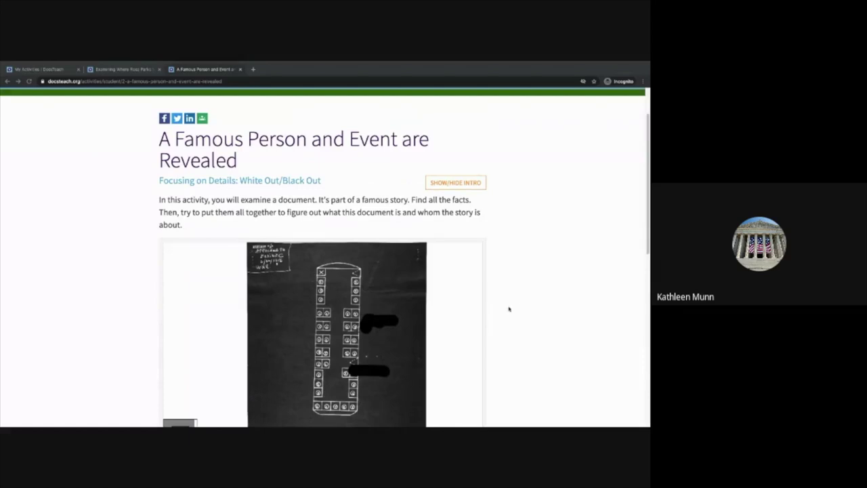
scroll(490, 264, up, 1)
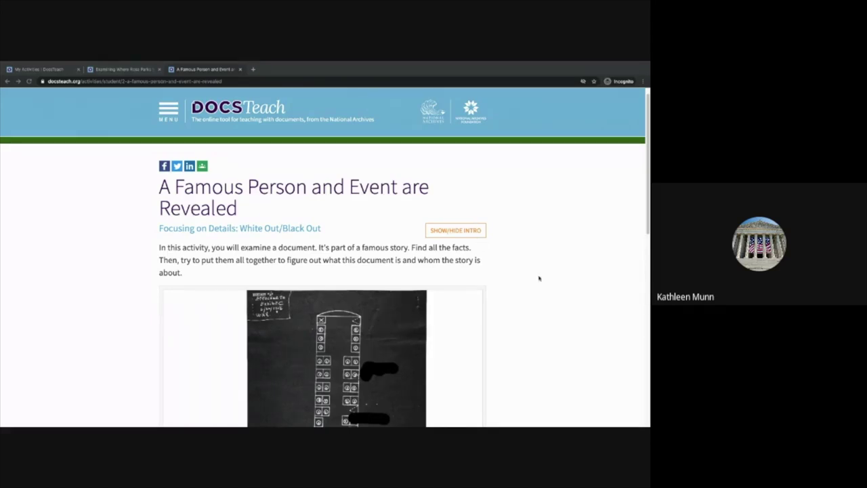
scroll(540, 293, down, 1)
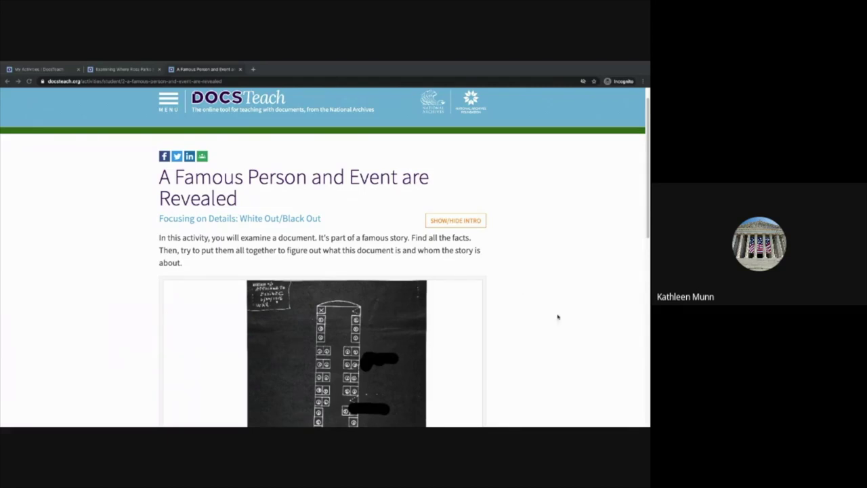
scroll(558, 324, down, 1)
scroll(557, 334, down, 1)
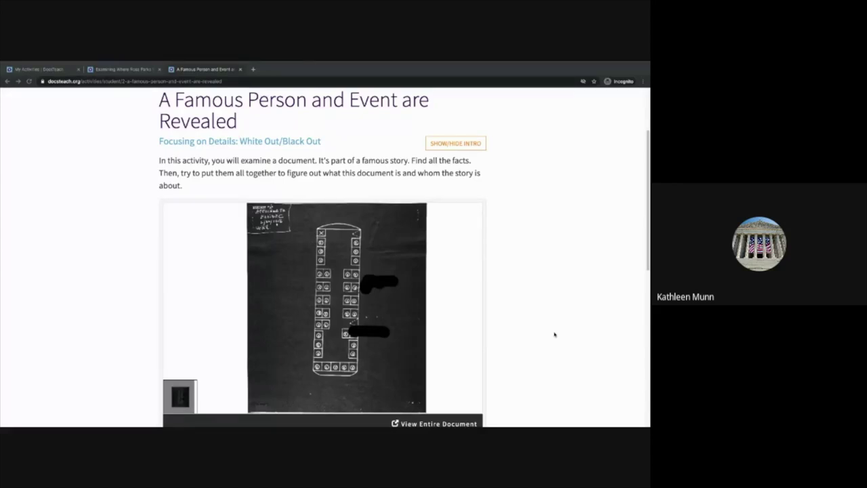
scroll(554, 334, down, 1)
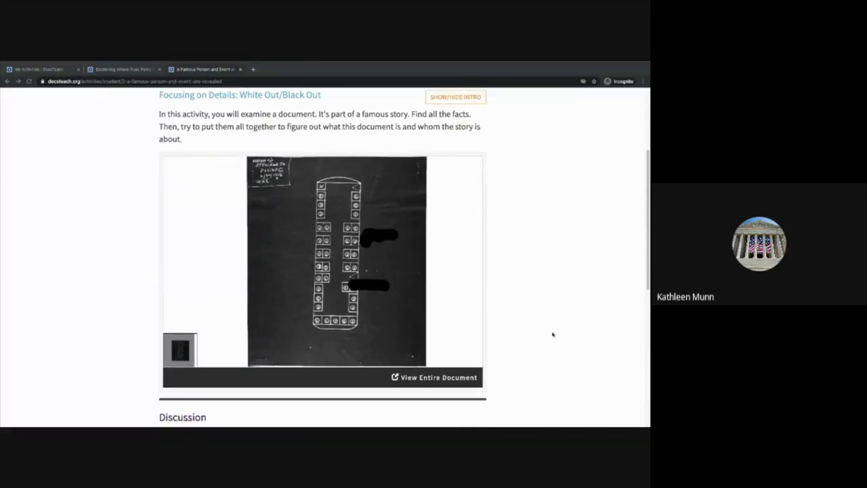
scroll(552, 331, down, 1)
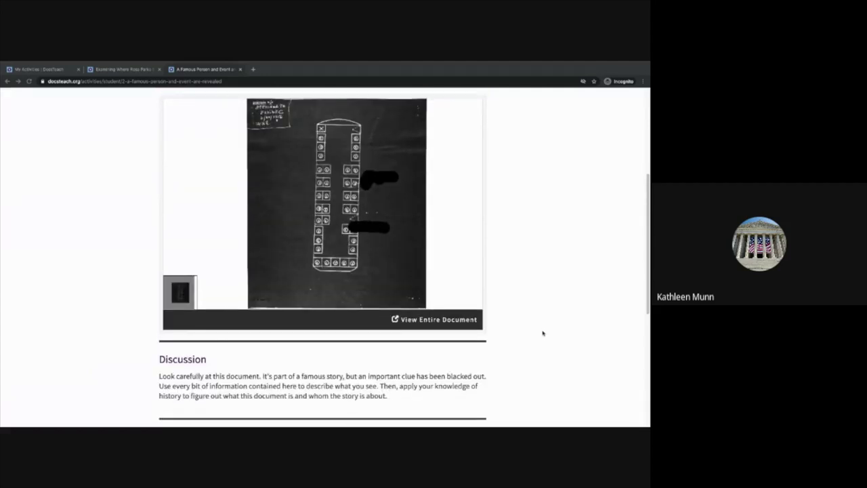
scroll(460, 315, down, 2)
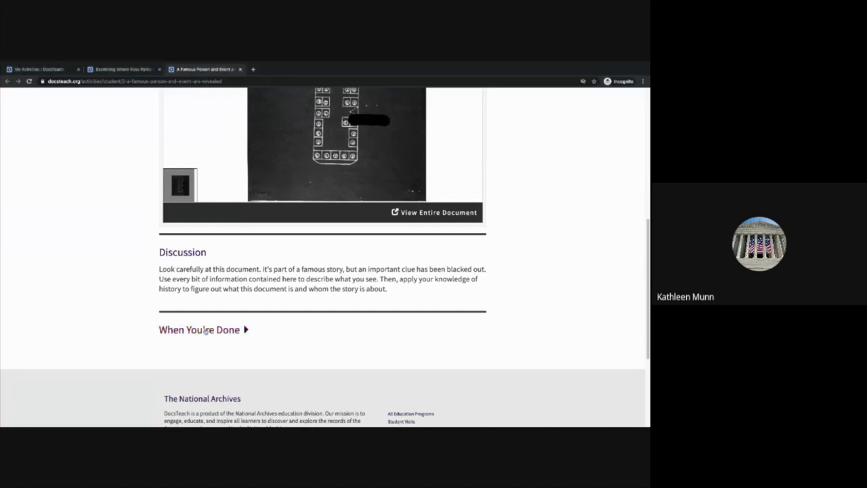
Expand When You're Done to show the follow-up questions, then return to the bus diagram.
click(227, 330)
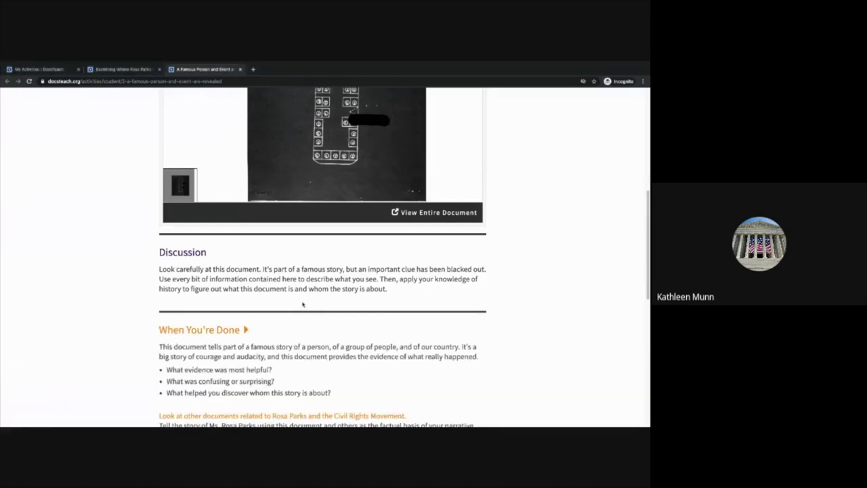
scroll(300, 302, up, 2)
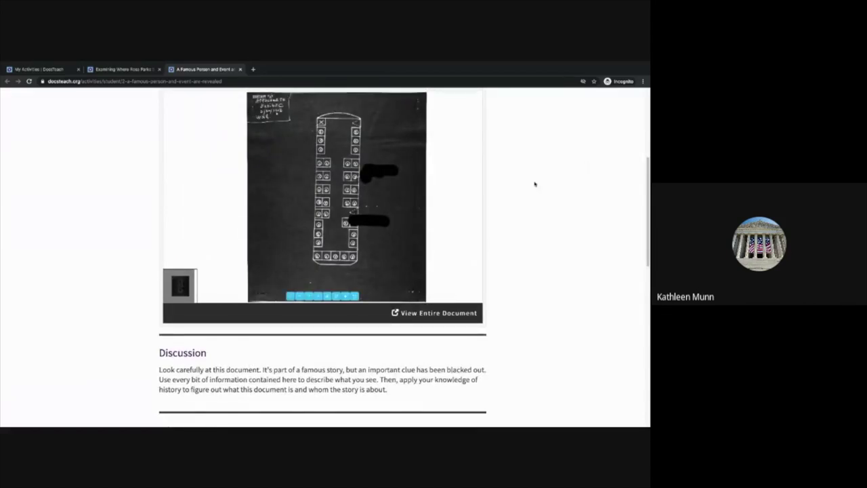
scroll(542, 214, up, 1)
scroll(516, 221, up, 1)
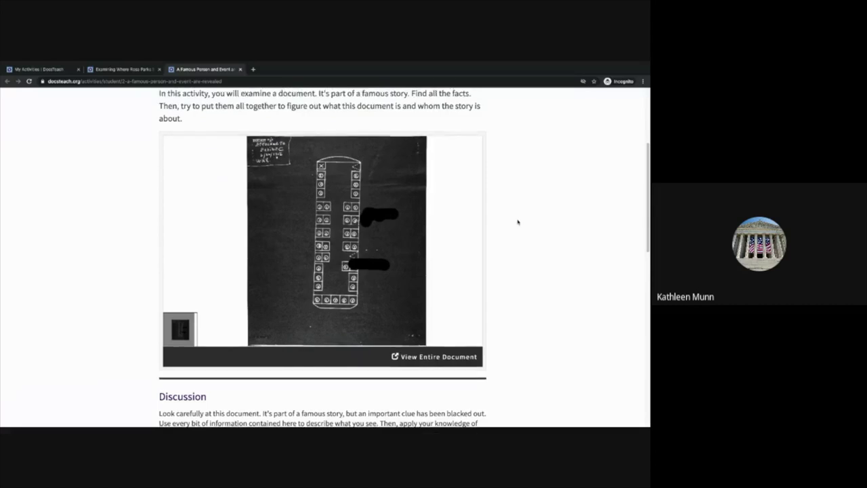
scroll(515, 221, up, 1)
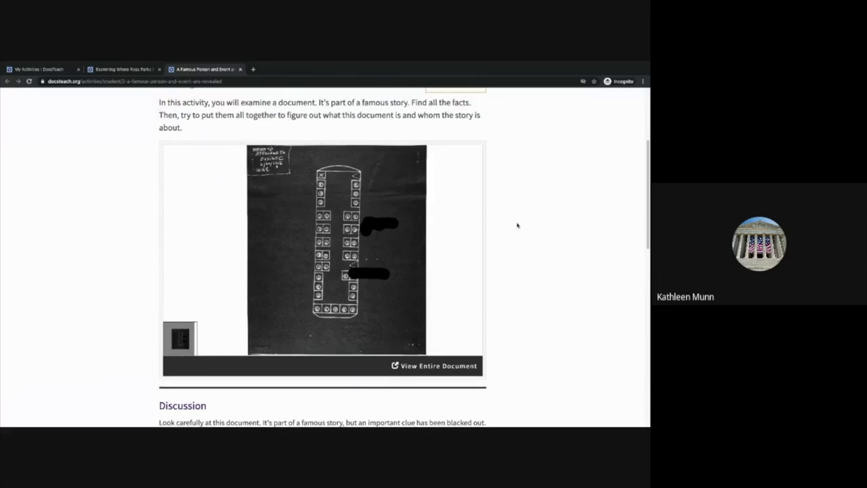